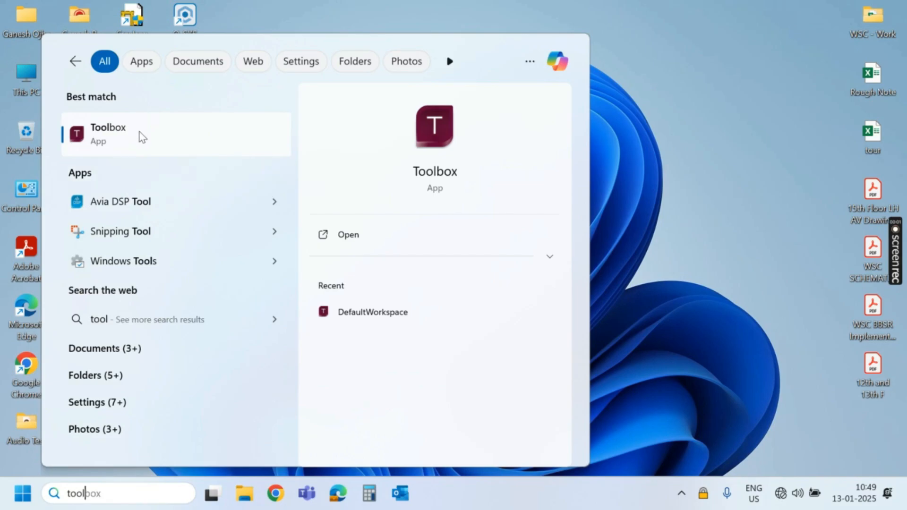
# Search for 'toolbox' and launch Crestron Toolbox from the Best match result.
pyautogui.click(141, 136)
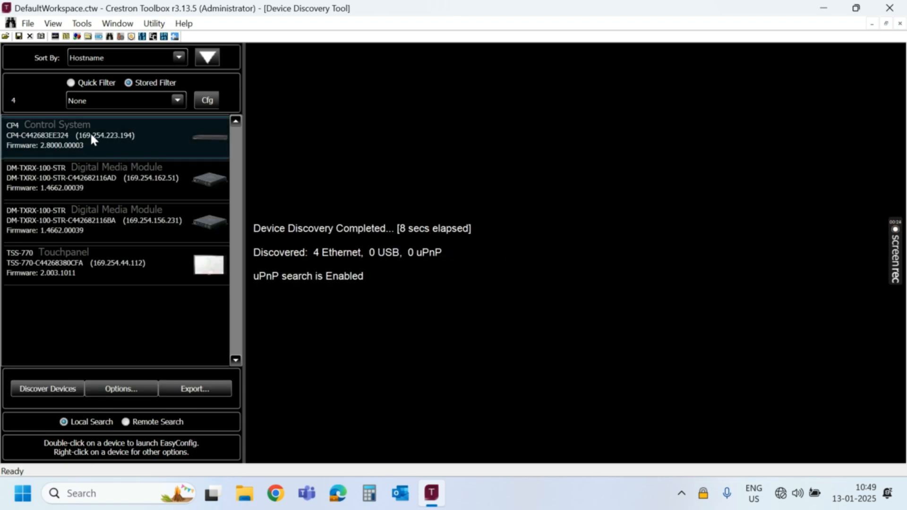
# Connect to the CP4 and create its admin account, entering the username and account password.
pyautogui.click(91, 136)
pyautogui.doubleClick(93, 138)
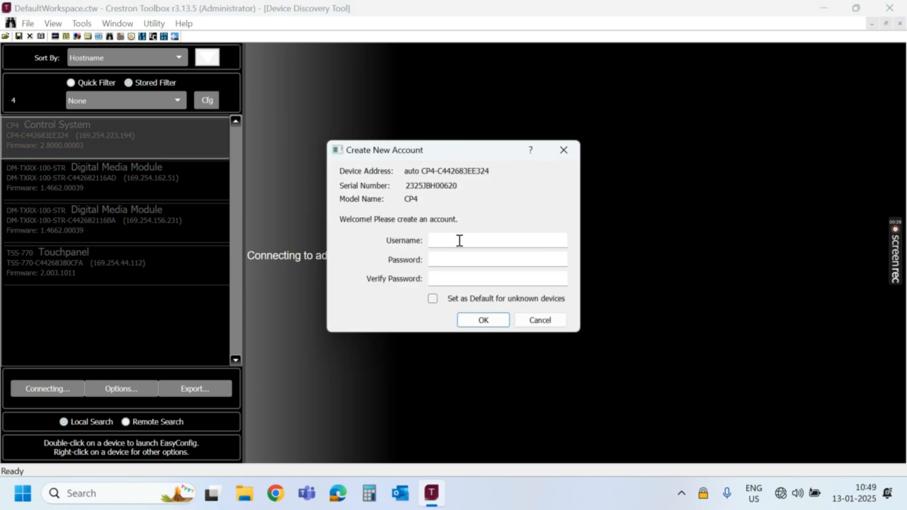
pyautogui.click(459, 241)
pyautogui.write('adm')
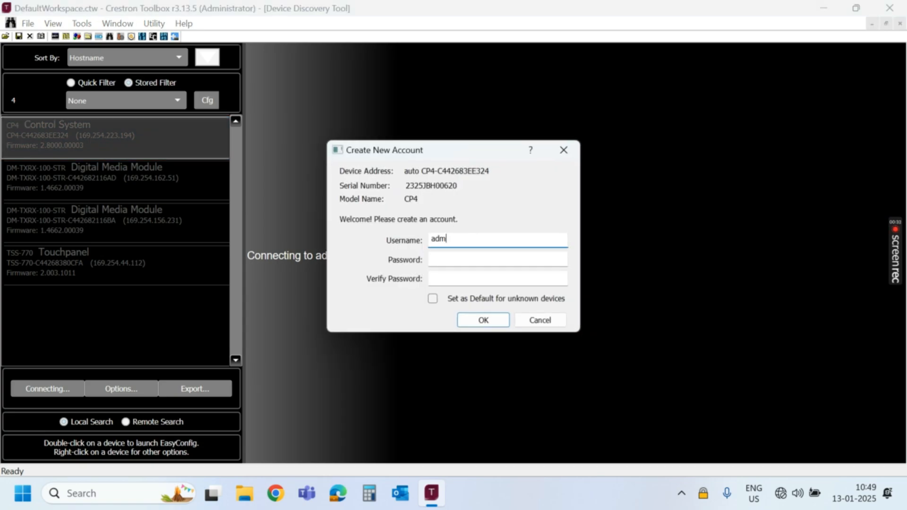
pyautogui.write('inadmin')
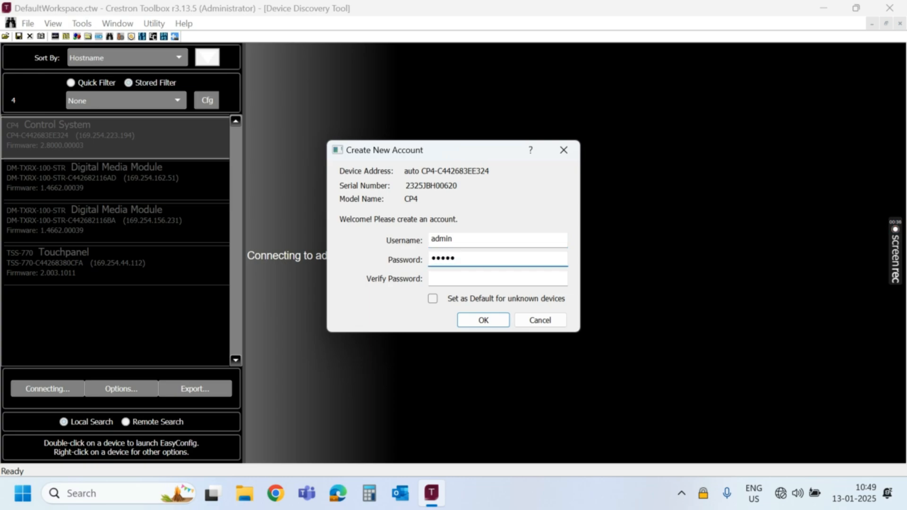
pyautogui.write('@123')
pyautogui.click(487, 277)
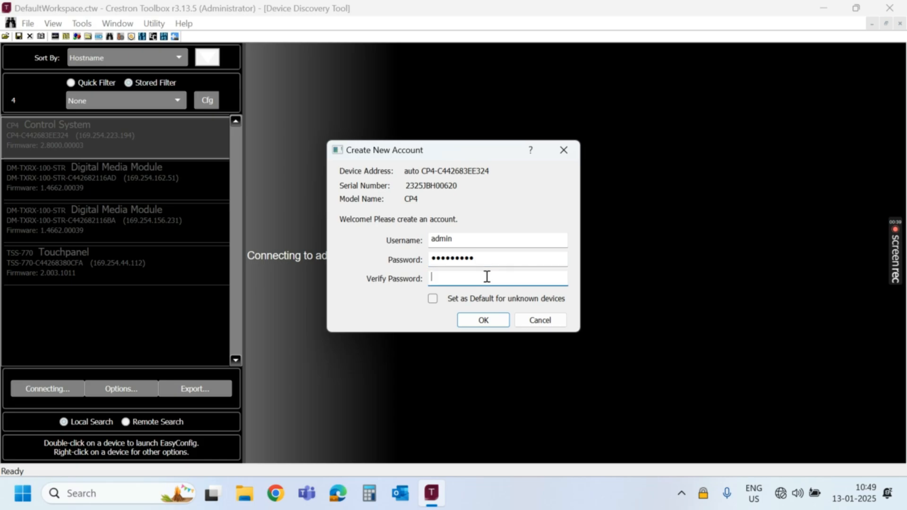
pyautogui.write('admin@123')
pyautogui.click(491, 320)
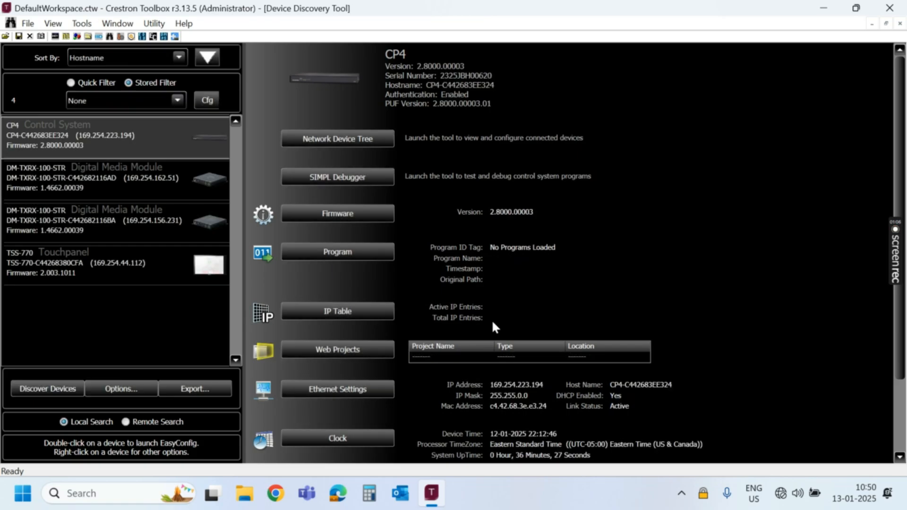
# Open Ethernet Settings on the CP4 page, which shows DHCP address 169.254.223.194.
pyautogui.scroll(-3, 491, 319)
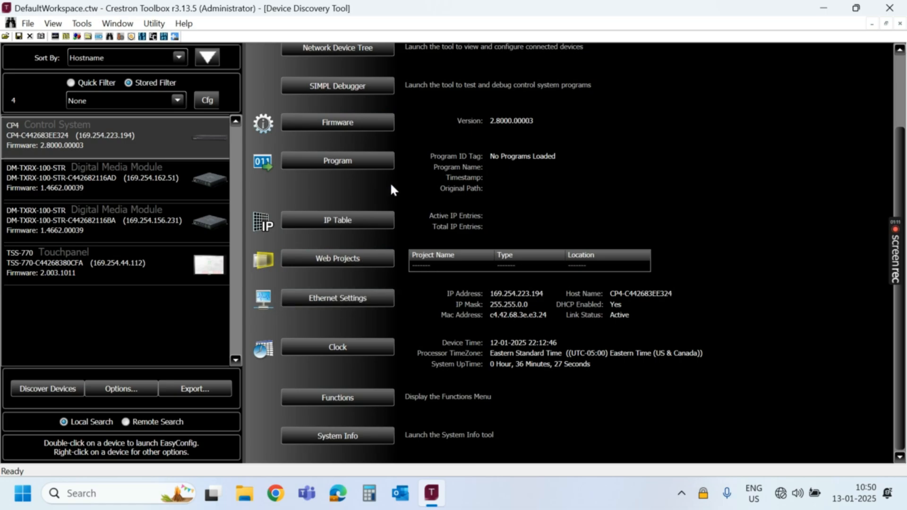
pyautogui.scroll(3, 391, 185)
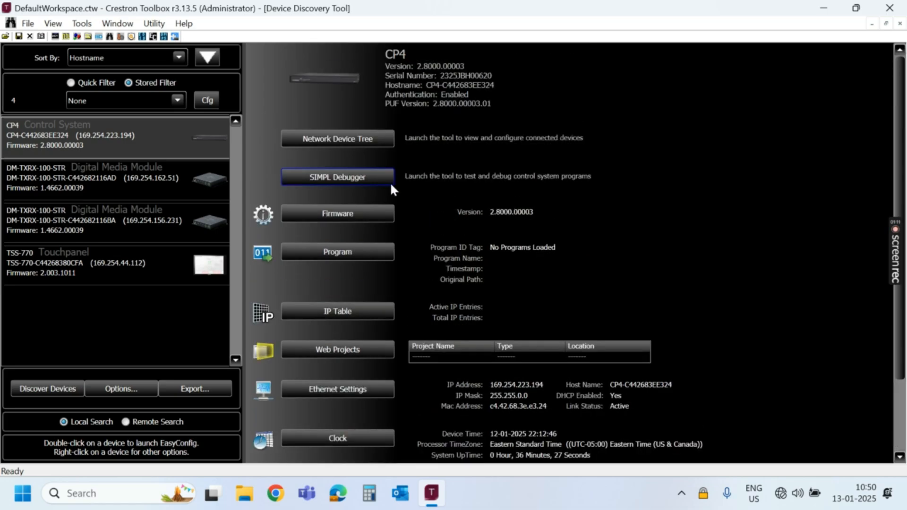
pyautogui.scroll(-3, 353, 310)
pyautogui.click(350, 302)
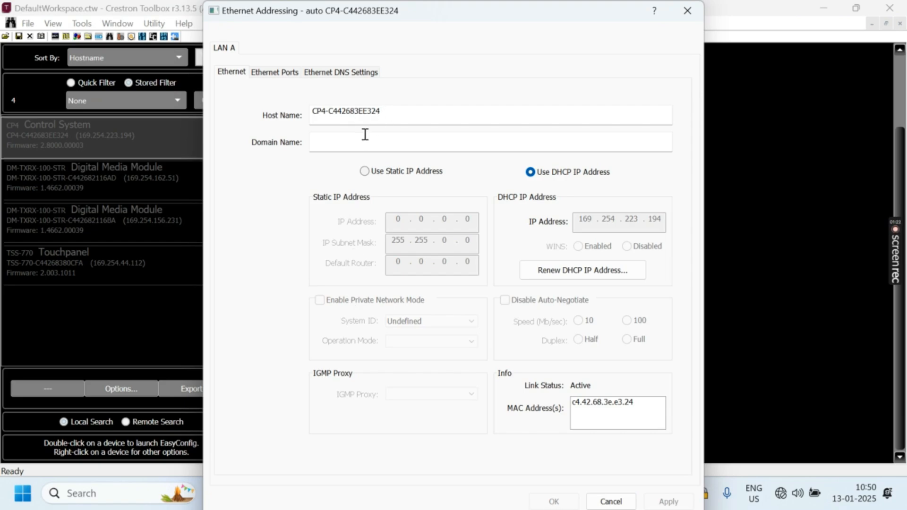
# Enter domain Boardroom and static IP 10.121.37.20, mask 255.255.240.0, router 10.121.32.1.
pyautogui.click(361, 141)
pyautogui.write('B')
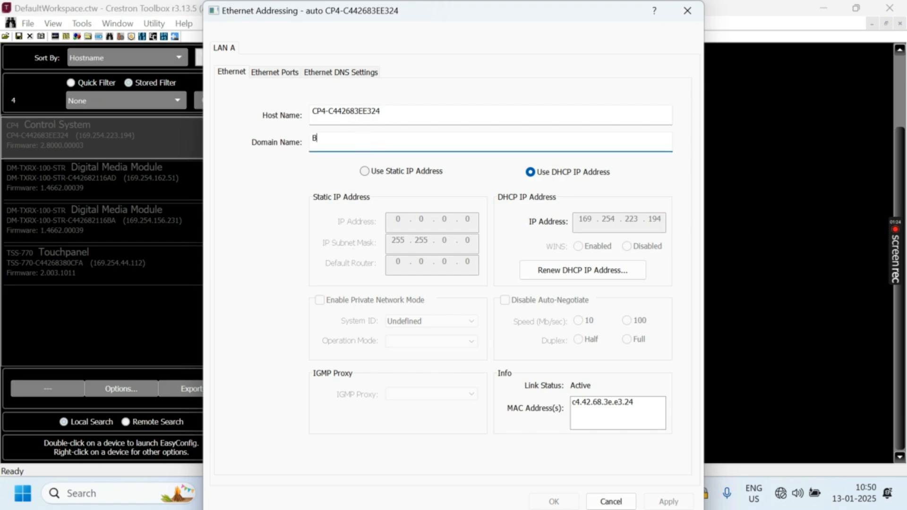
pyautogui.write('oardroom')
pyautogui.press('Tab')
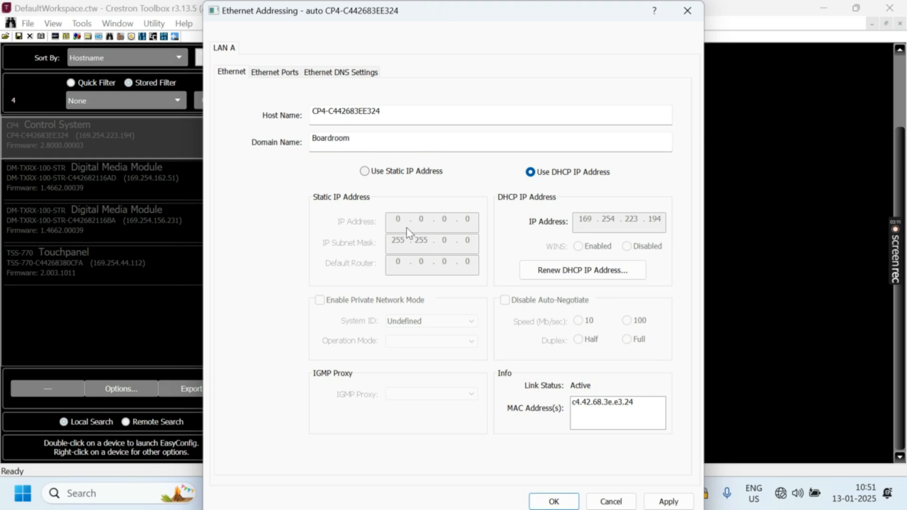
pyautogui.click(364, 171)
pyautogui.click(476, 218)
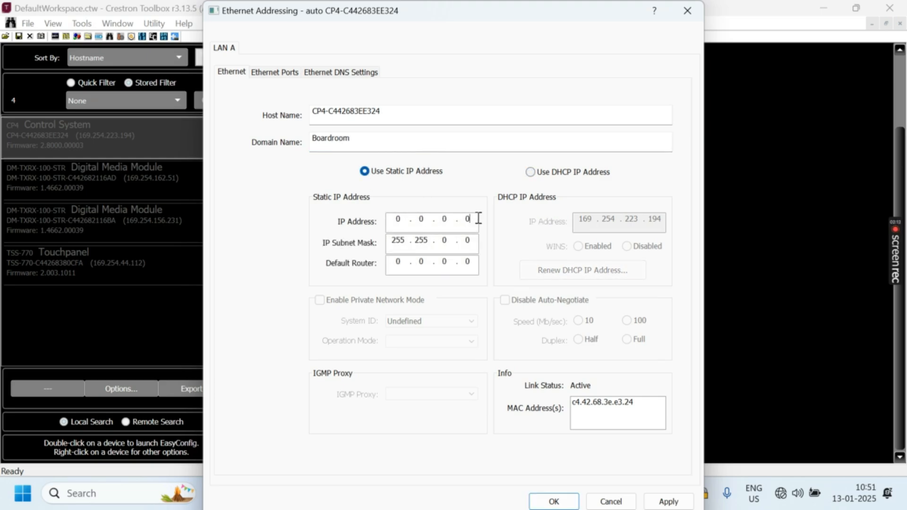
pyautogui.press('BackSpace')
pyautogui.press('BackSpace')
pyautogui.press('BackSpace')
pyautogui.press('BackSpace')
pyautogui.write('10.121.37.20')
pyautogui.write('240')
pyautogui.press('BackSpace')
pyautogui.press('BackSpace')
pyautogui.press('BackSpace')
pyautogui.press('BackSpace')
pyautogui.write('10 . ')
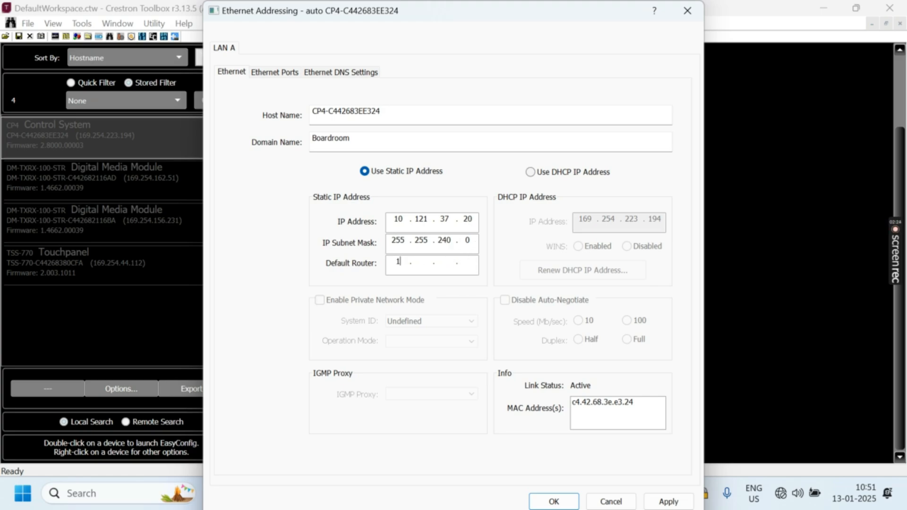
pyautogui.write('121 . 32 . 1')
# Enter primary DNS 10.121.121.121 and secondary 8.8.8.8, then apply so the CP4 reboots.
pyautogui.click(277, 75)
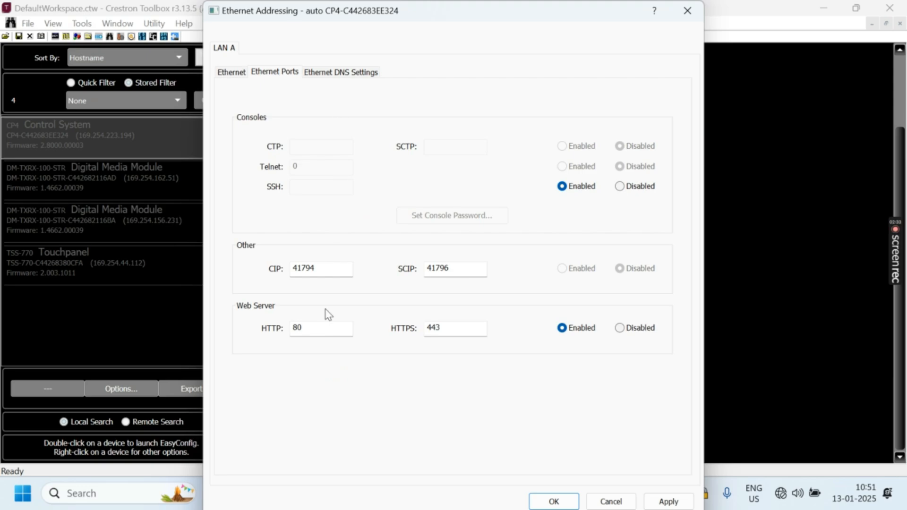
pyautogui.click(339, 75)
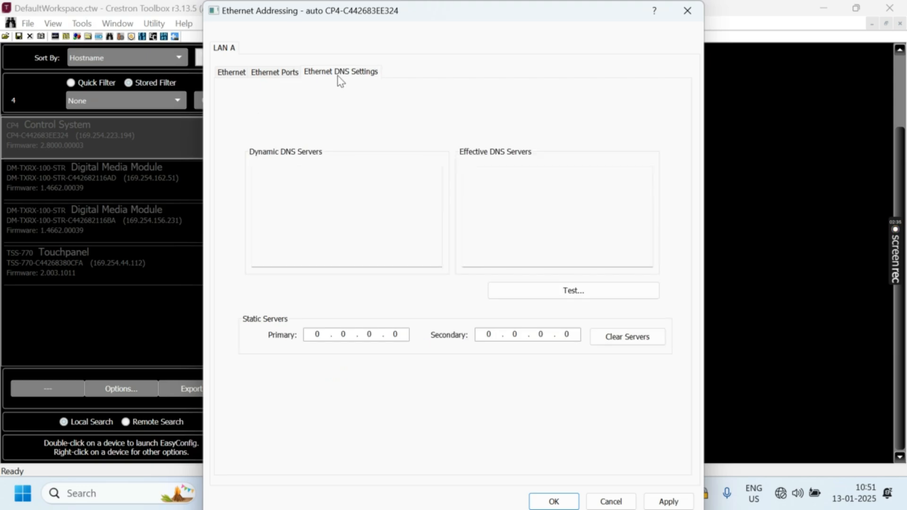
pyautogui.click(402, 332)
pyautogui.press('BackSpace')
pyautogui.press('BackSpace')
pyautogui.press('BackSpace')
pyautogui.press('BackSpace')
pyautogui.write('10.121.121.121')
pyautogui.press('BackSpace')
pyautogui.press('BackSpace')
pyautogui.press('BackSpace')
pyautogui.press('BackSpace')
pyautogui.write('8.8.8.8')
pyautogui.click(556, 502)
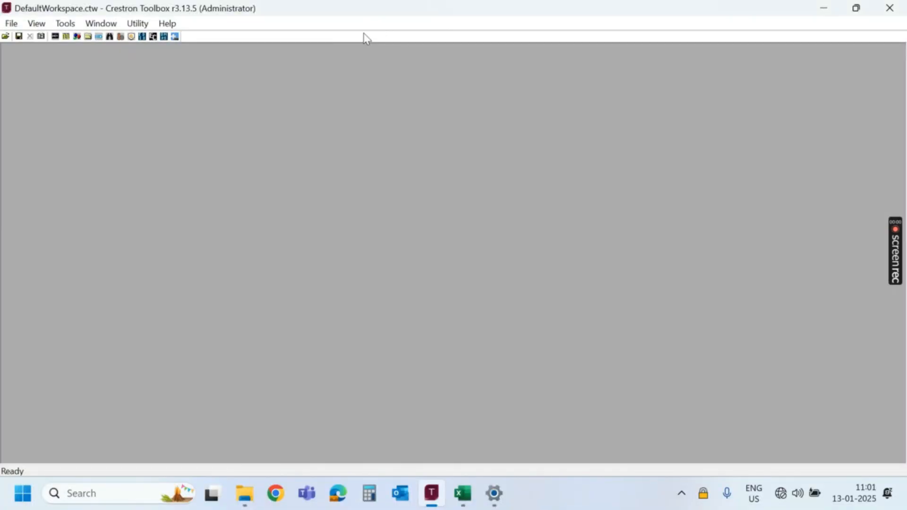
# Rediscover devices, try the CP4 now listed at 10.121.37.20, and bring up Windows search.
pyautogui.click(110, 37)
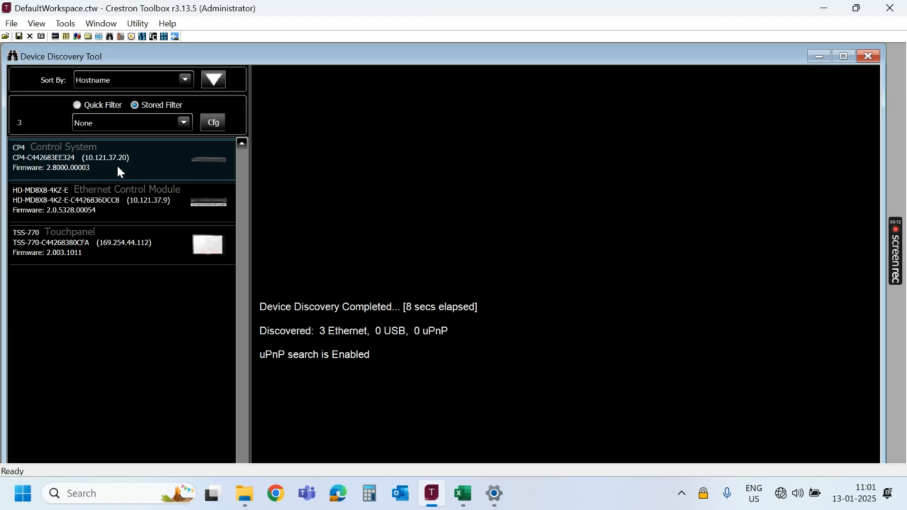
pyautogui.doubleClick(132, 159)
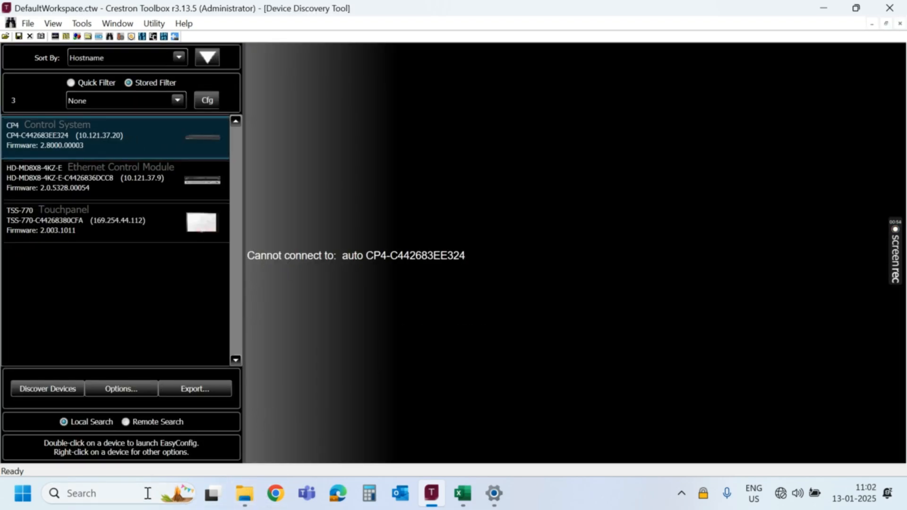
pyautogui.click(147, 494)
# Ping 10.121.37.20 from Command Prompt, confirm 4 replies with 0% loss, then minimize it.
pyautogui.write('cmd')
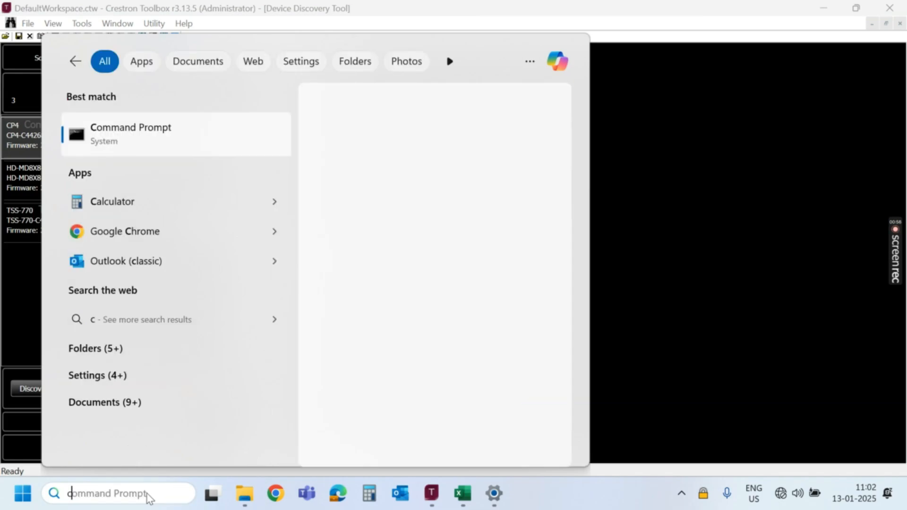
pyautogui.click(191, 138)
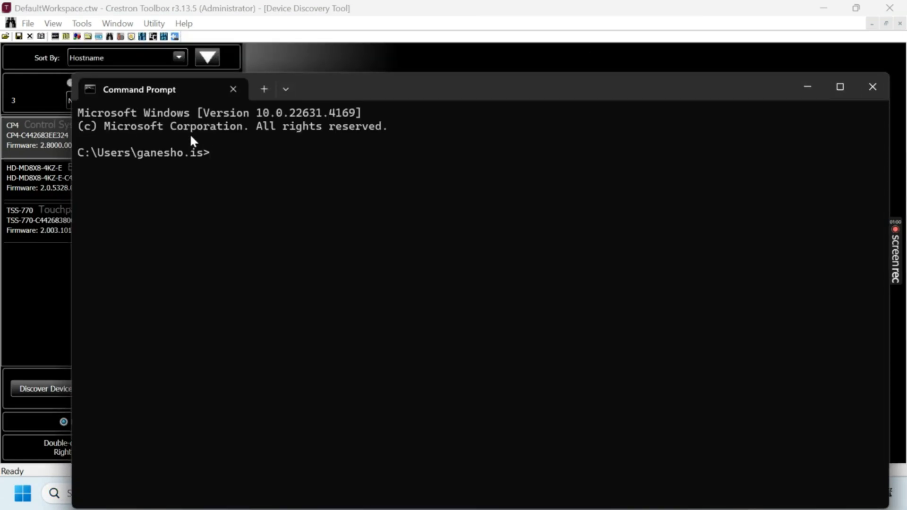
pyautogui.write('ping 10.121')
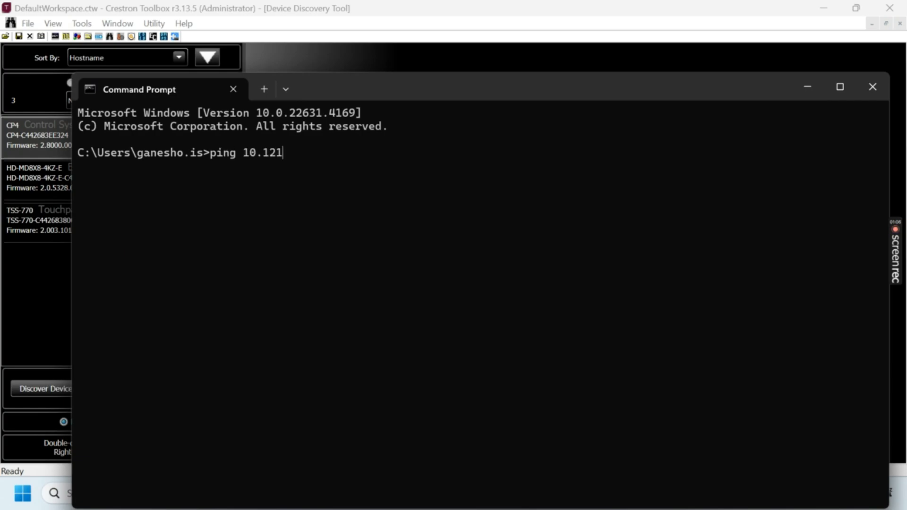
pyautogui.write('.37.20')
pyautogui.press('Return')
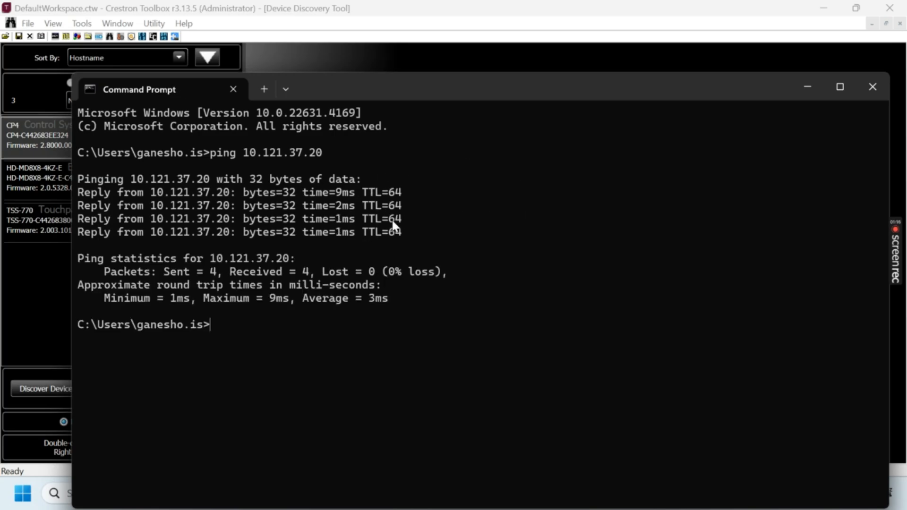
pyautogui.click(810, 83)
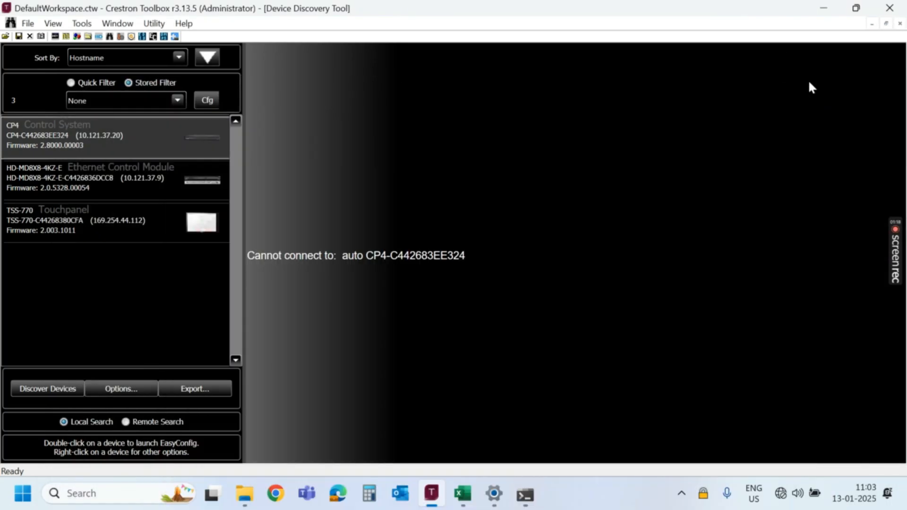
# Close Toolbox and load 10.121.37.20 in Google Chrome.
pyautogui.click(890, 8)
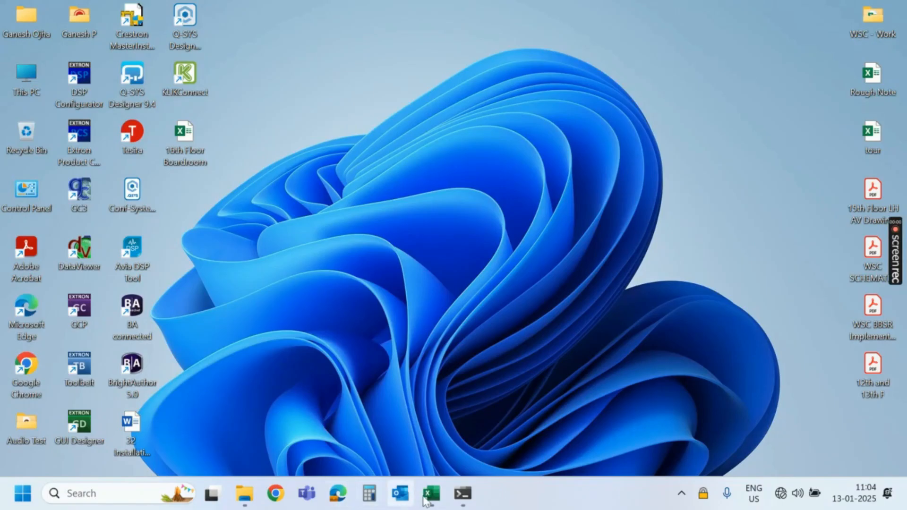
pyautogui.click(275, 494)
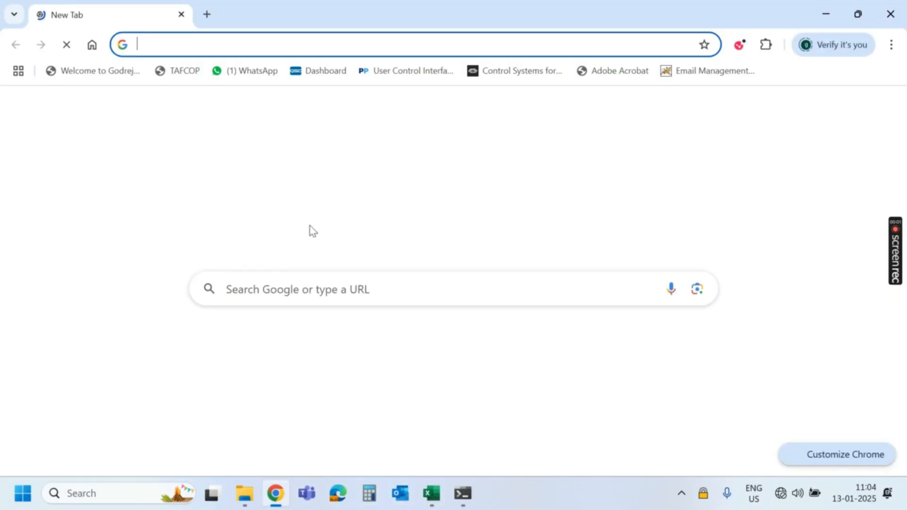
pyautogui.click(188, 52)
pyautogui.write('10.12')
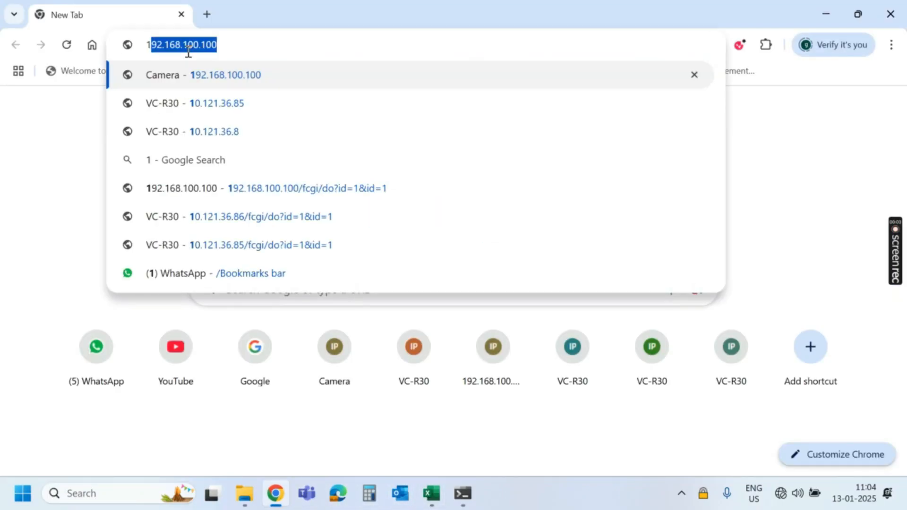
pyautogui.write('1.3')
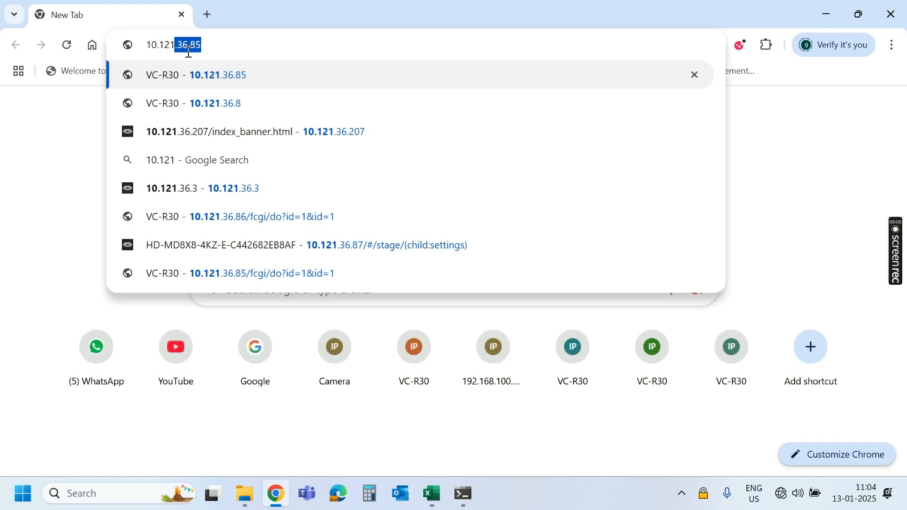
pyautogui.write('7.2')
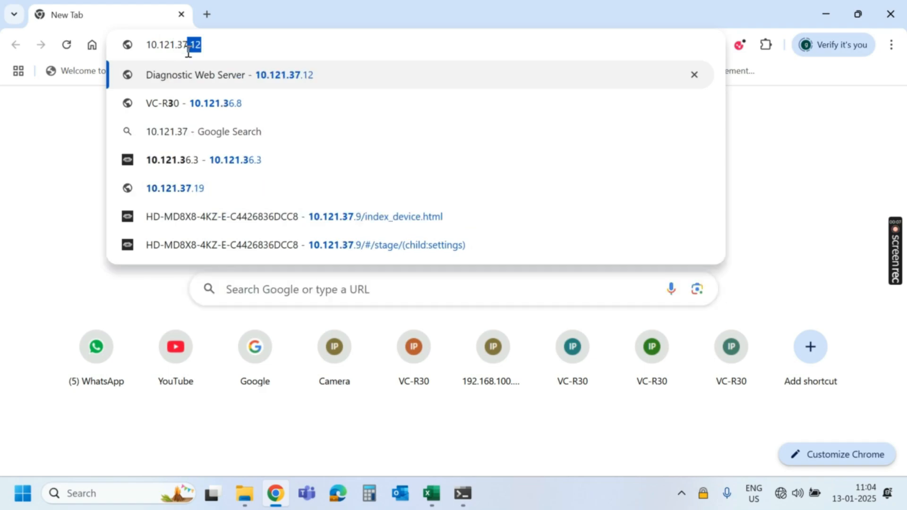
pyautogui.write('0')
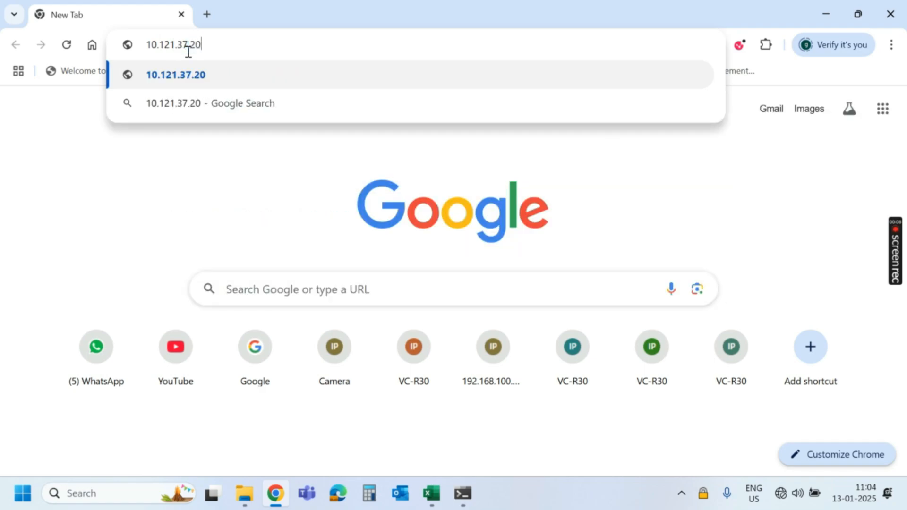
pyautogui.click(188, 78)
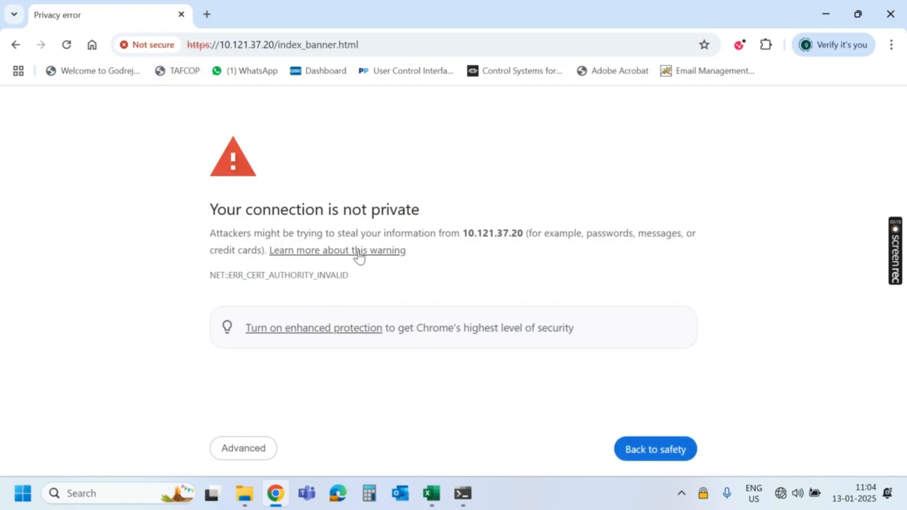
# Proceed past the certificate warning and sign in as admin with the account password.
pyautogui.click(251, 452)
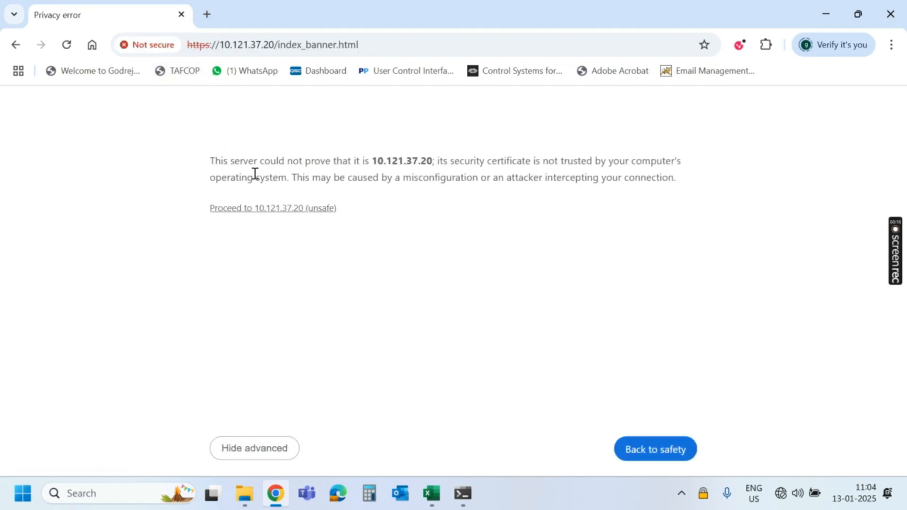
pyautogui.click(251, 210)
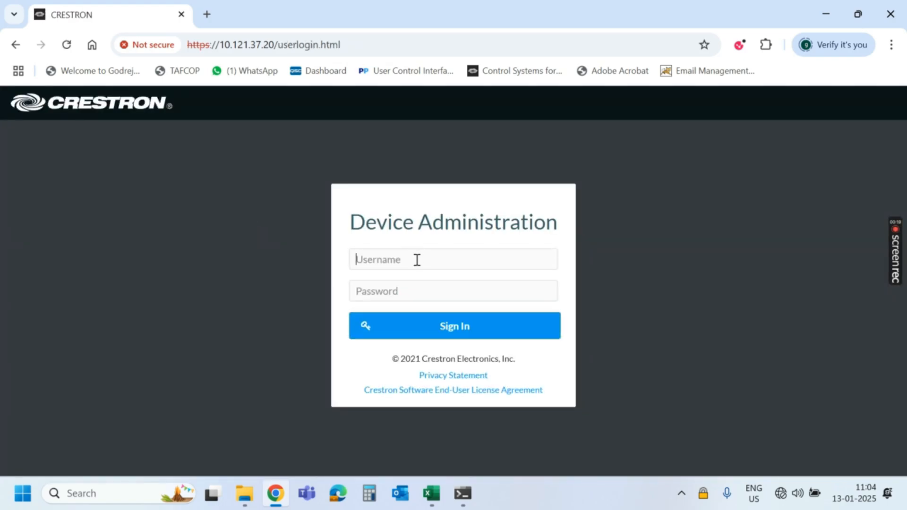
pyautogui.write('admin')
pyautogui.press('Tab')
pyautogui.write('•••••')
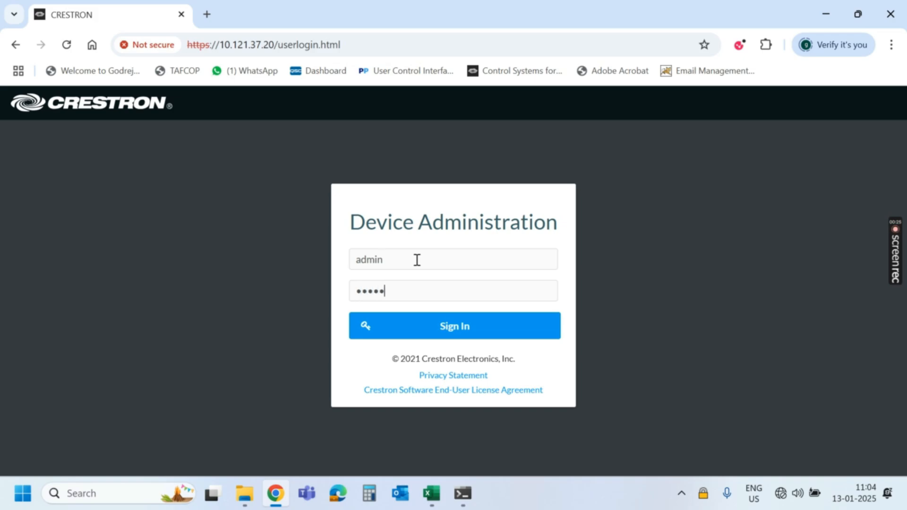
pyautogui.write('••••')
pyautogui.click(449, 330)
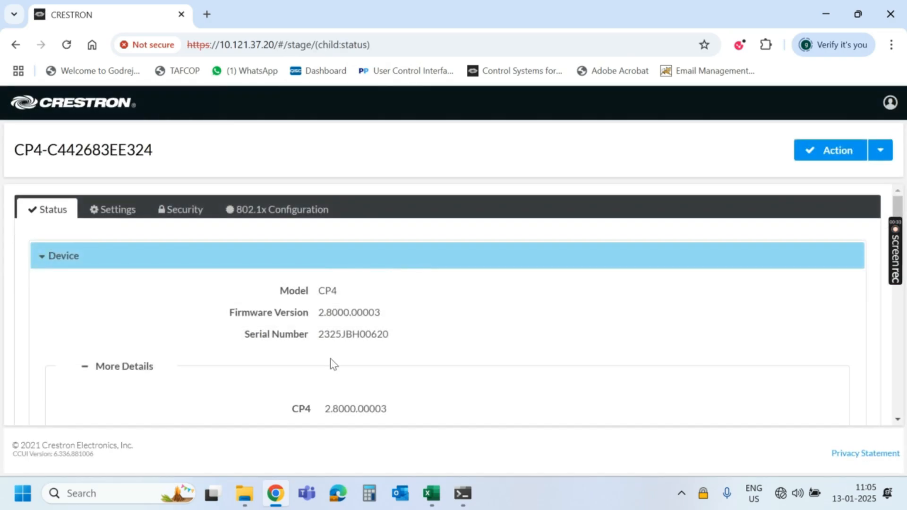
# Review the CP4 Status page showing firmware 2.8000.00003, then minimize Chrome to the desktop.
pyautogui.scroll(-10, 423, 333)
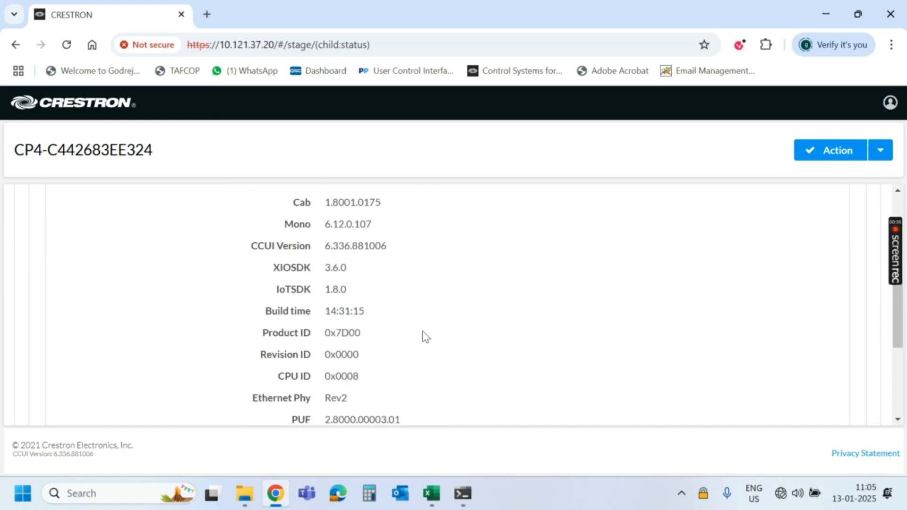
pyautogui.scroll(8, 425, 335)
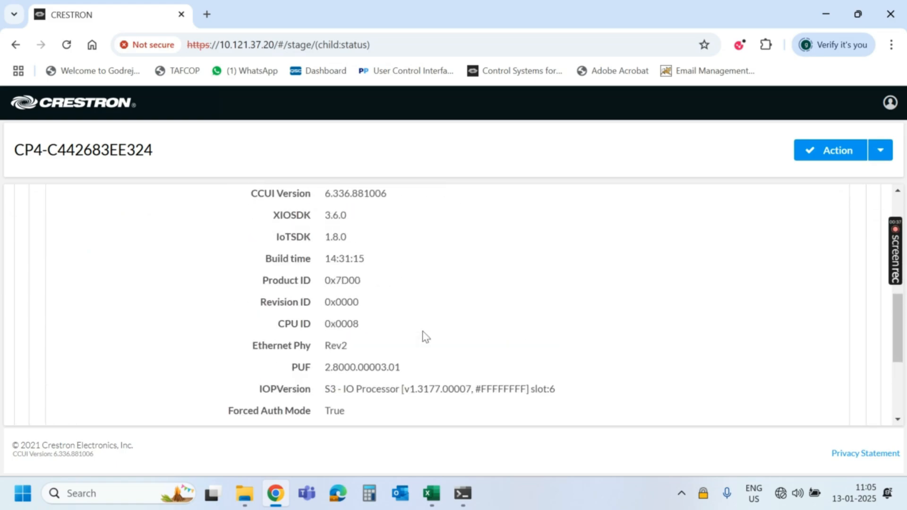
pyautogui.scroll(2, 425, 335)
pyautogui.scroll(-1, 423, 331)
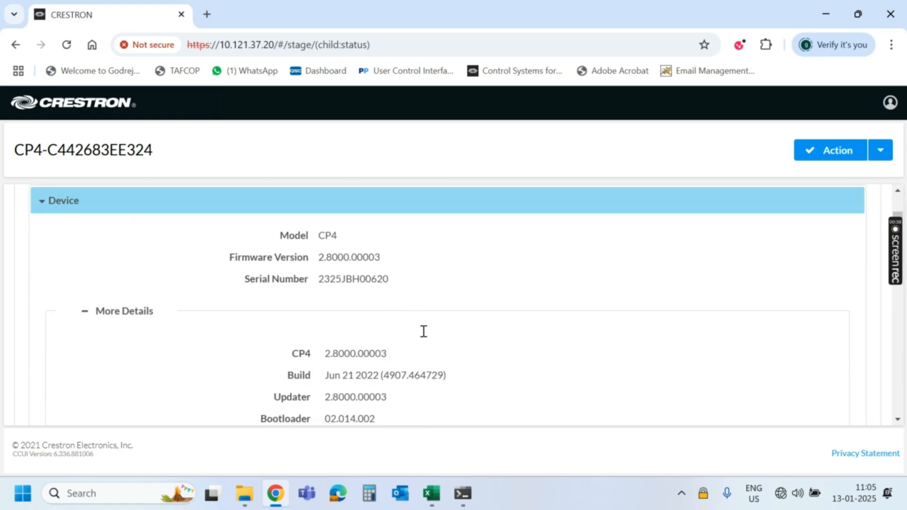
pyautogui.scroll(1, 424, 332)
pyautogui.scroll(-1, 424, 332)
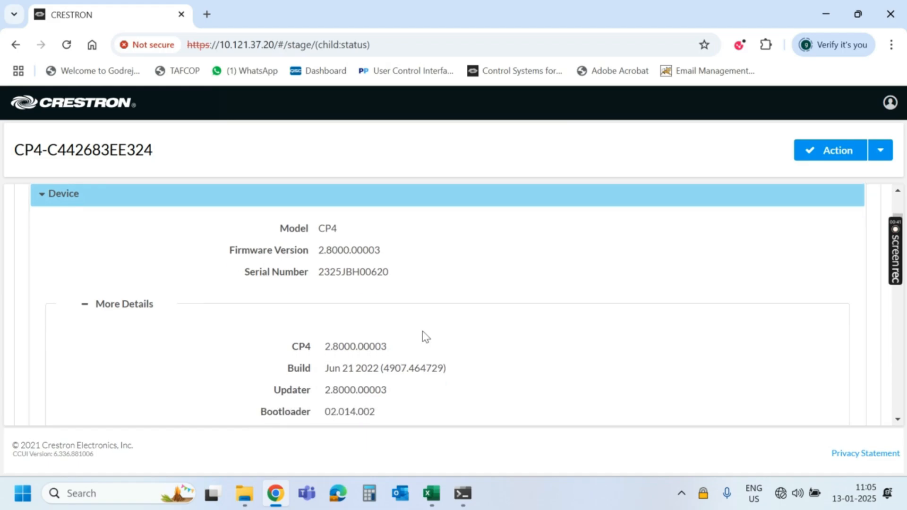
pyautogui.click(824, 16)
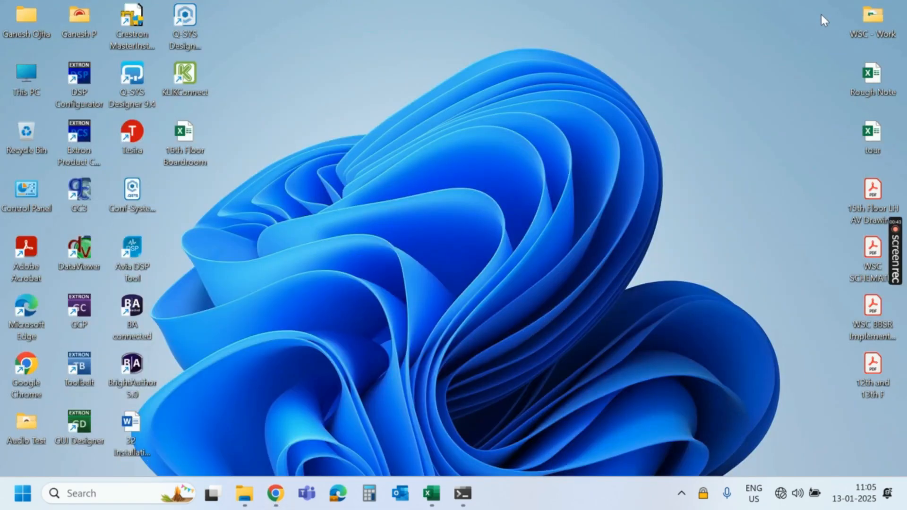